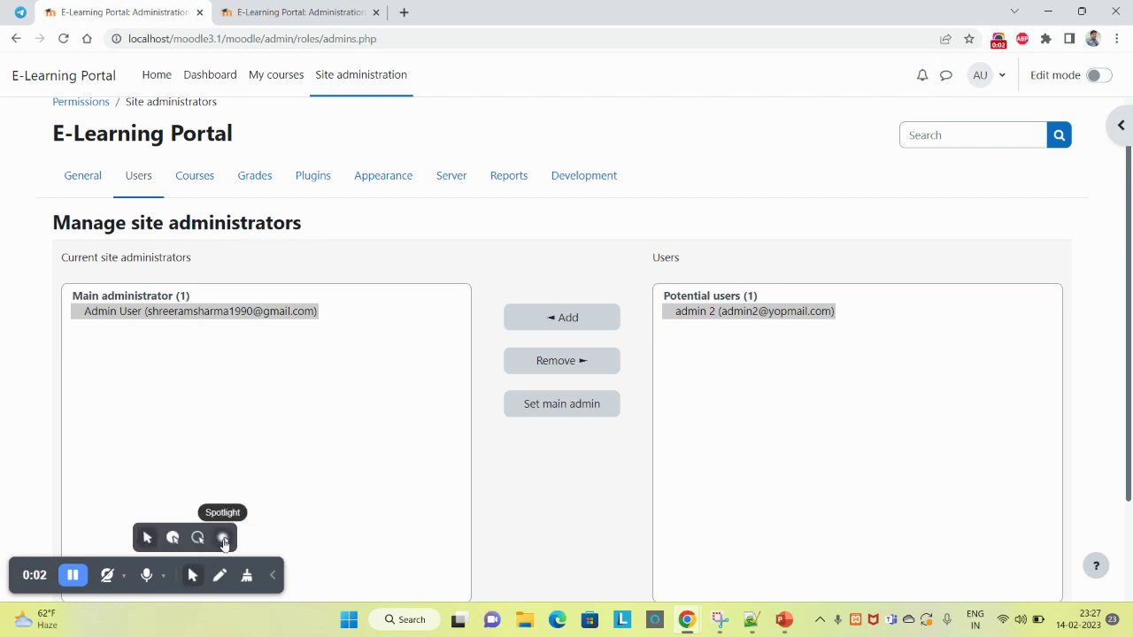
# Add the potential user admin 2 as a new site administrator and select the main administrator entry
pyautogui.click(172, 537)
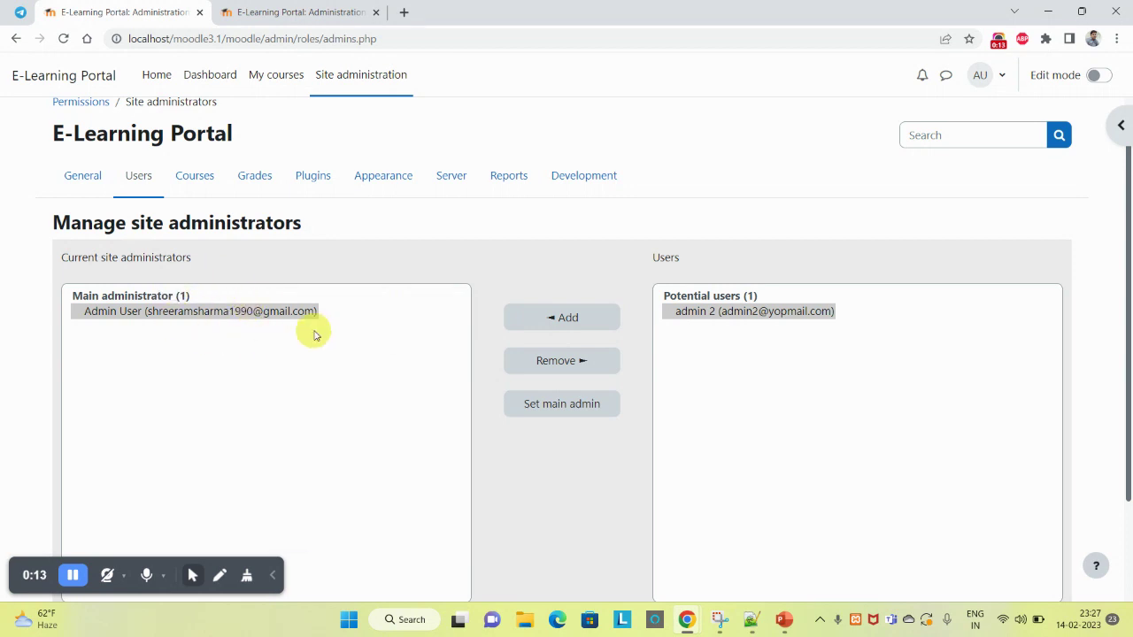
pyautogui.click(707, 321)
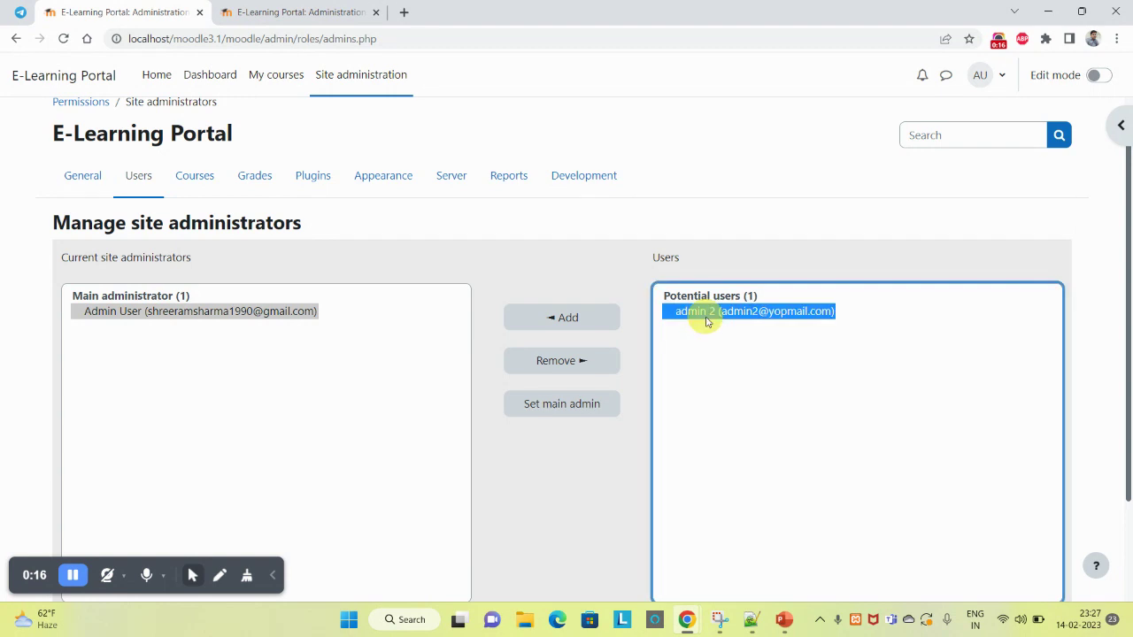
pyautogui.click(568, 326)
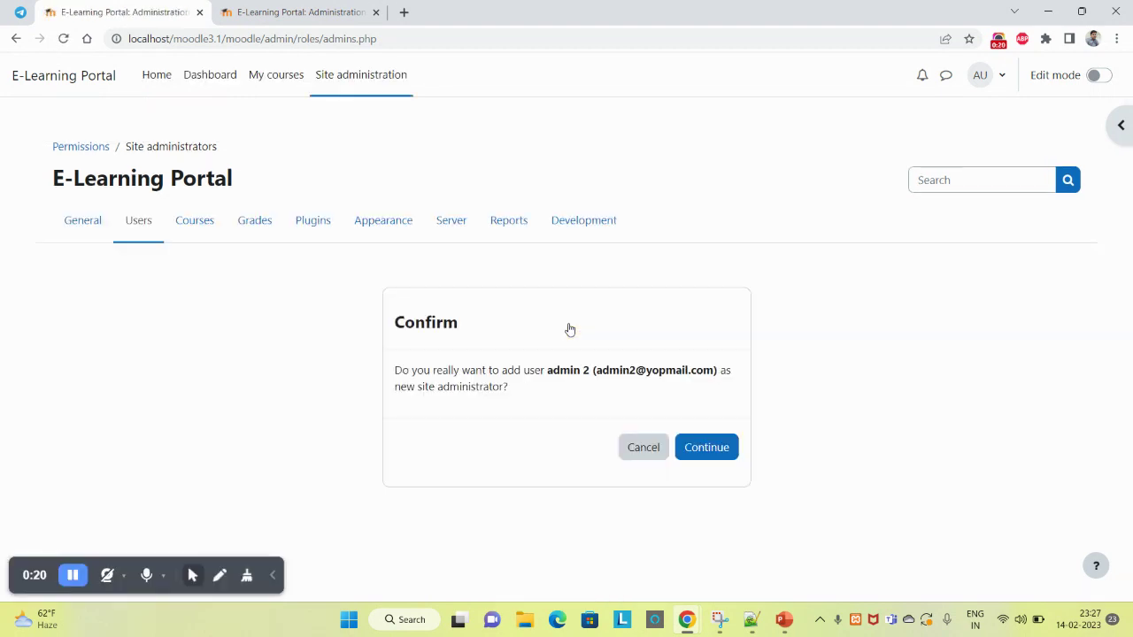
pyautogui.click(702, 444)
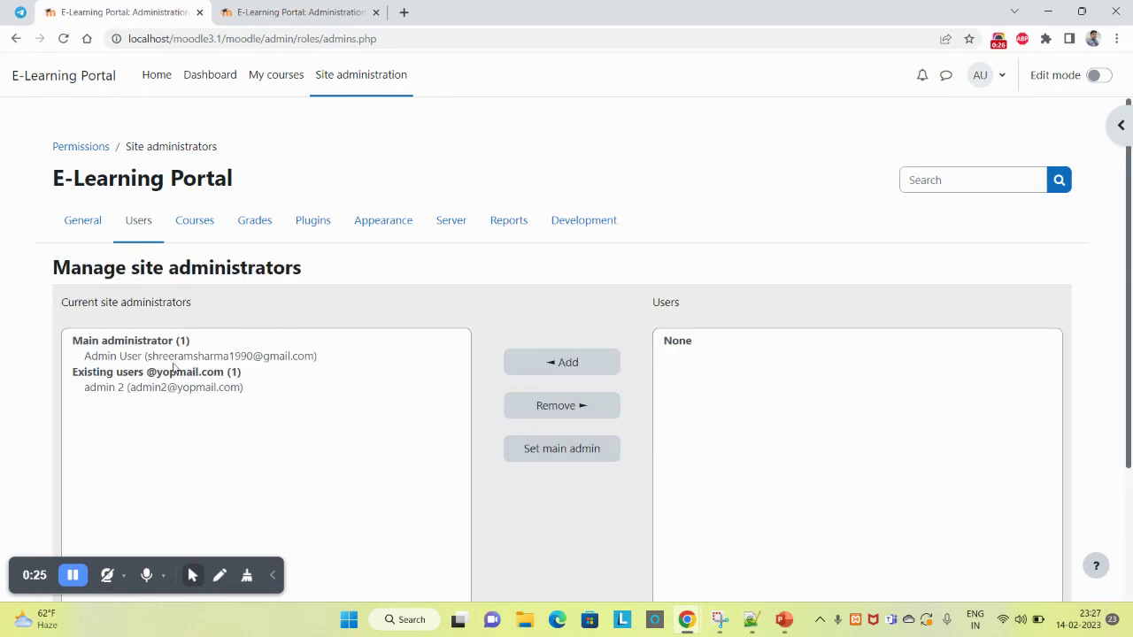
pyautogui.click(173, 356)
pyautogui.scroll(-1, 173, 356)
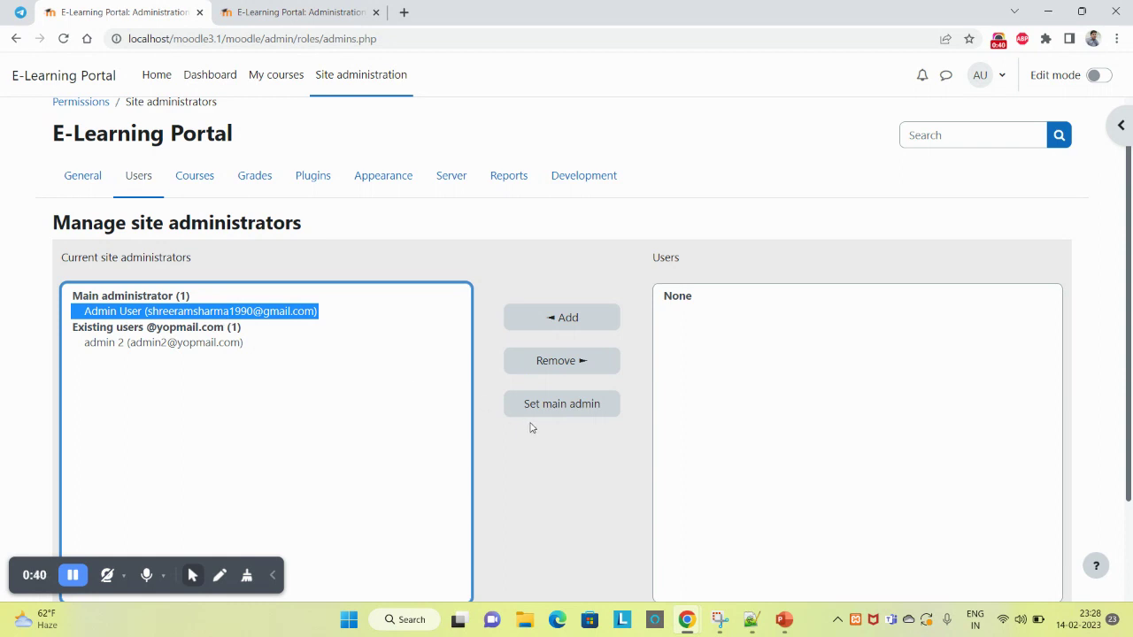
# Switch to Snipping Tool to read the Moodle Administrator outline slide, and return to the site administrators page
pyautogui.moveTo(793, 630)
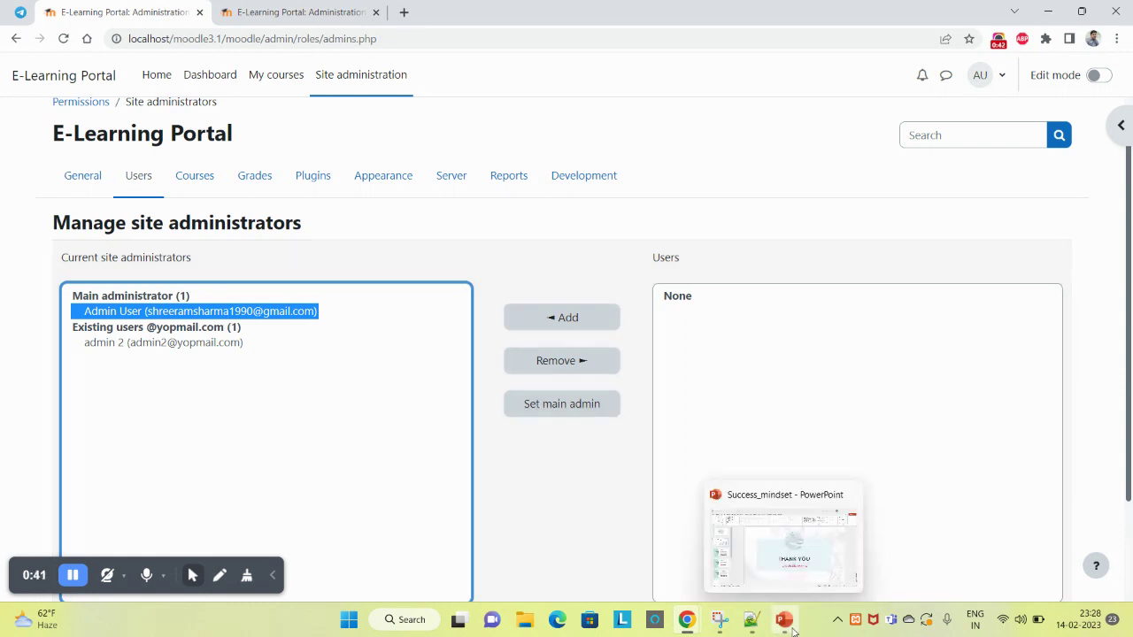
pyautogui.click(719, 620)
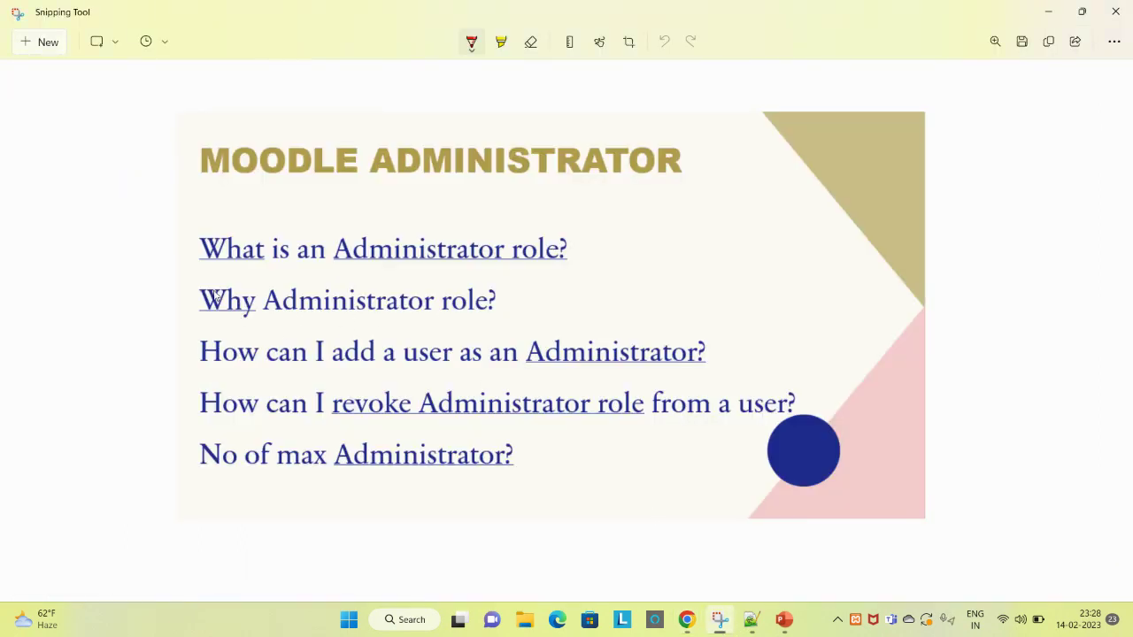
pyautogui.click(1042, 17)
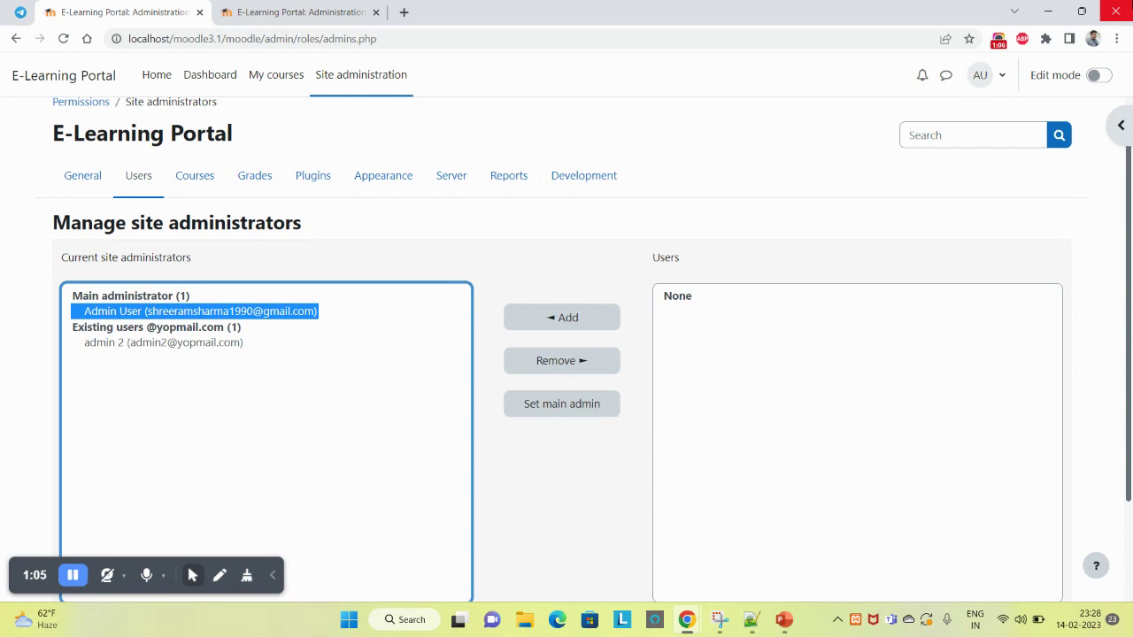
pyautogui.scroll(1, 372, 263)
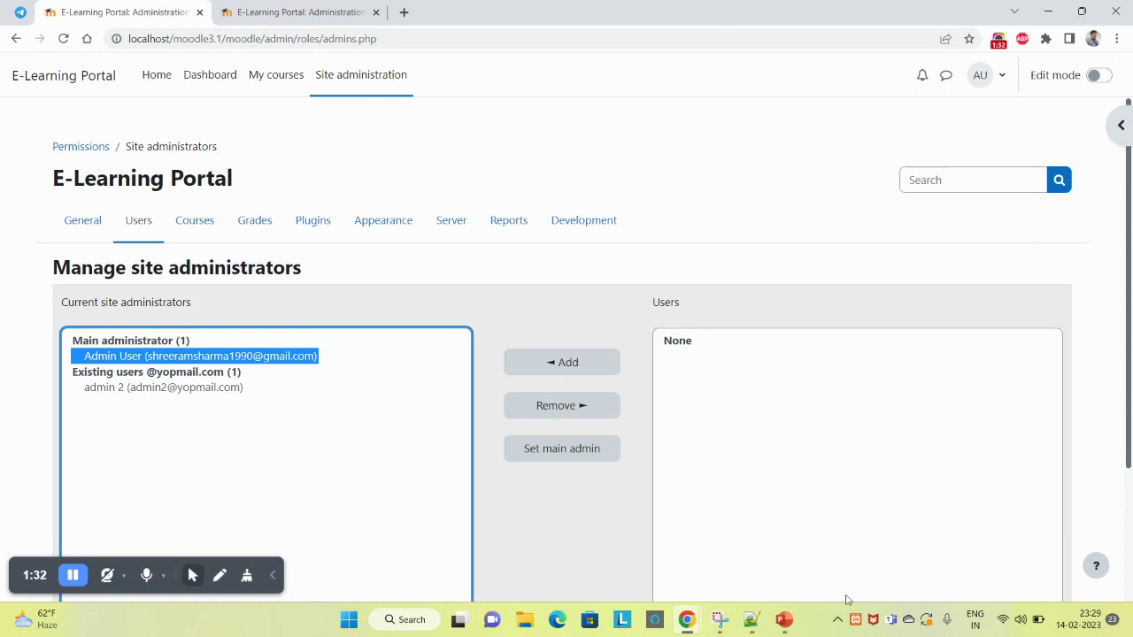
pyautogui.moveTo(790, 629)
pyautogui.click(719, 620)
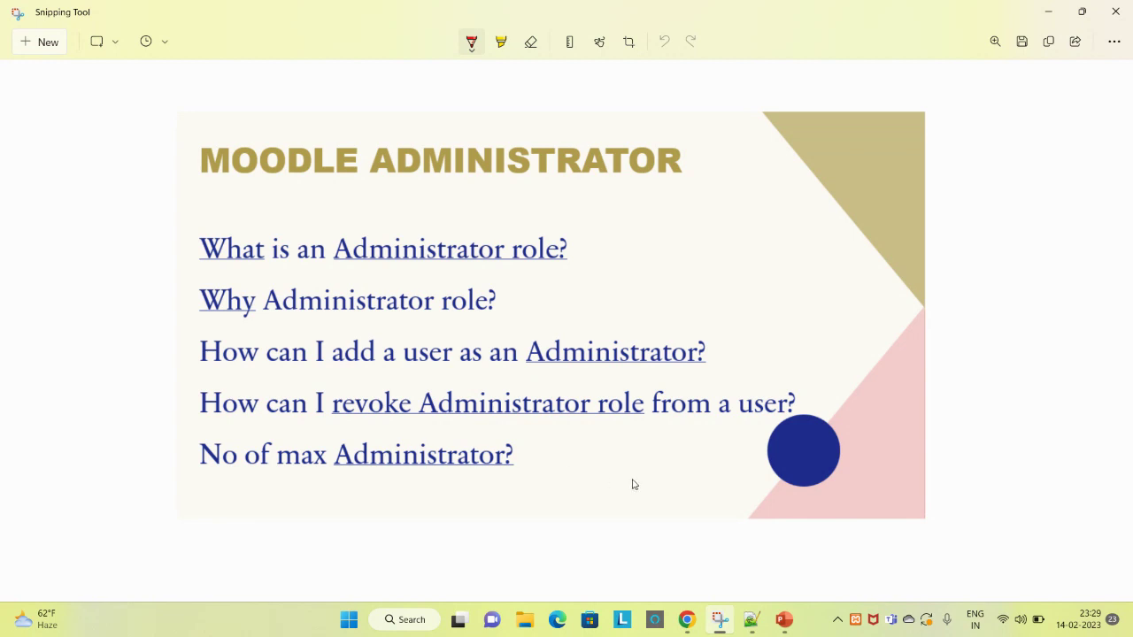
pyautogui.click(1048, 11)
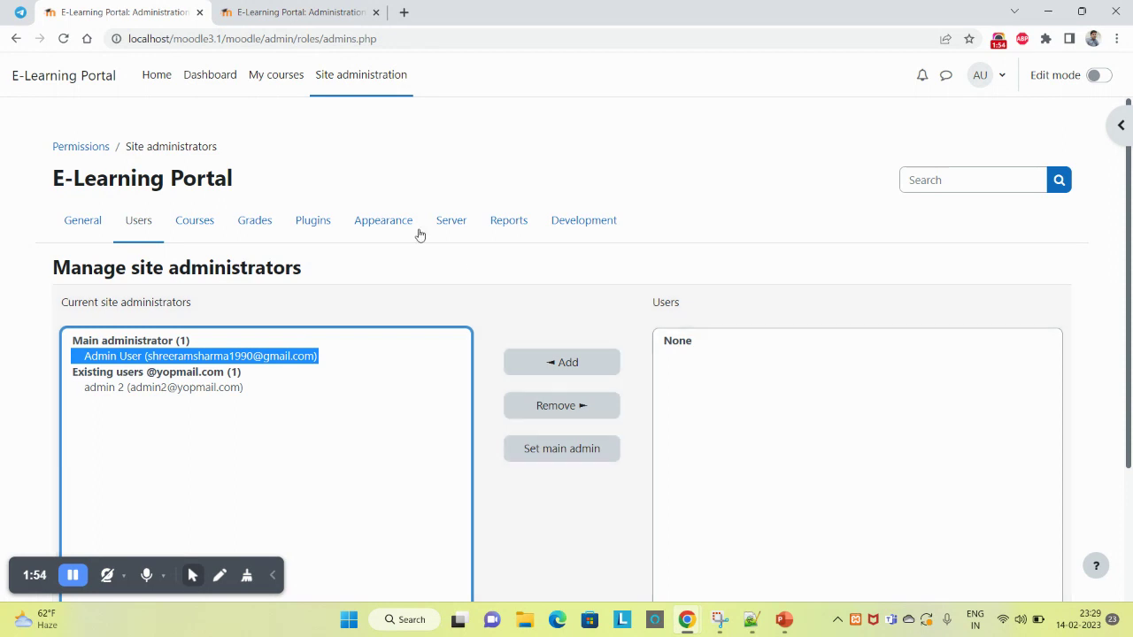
pyautogui.click(352, 127)
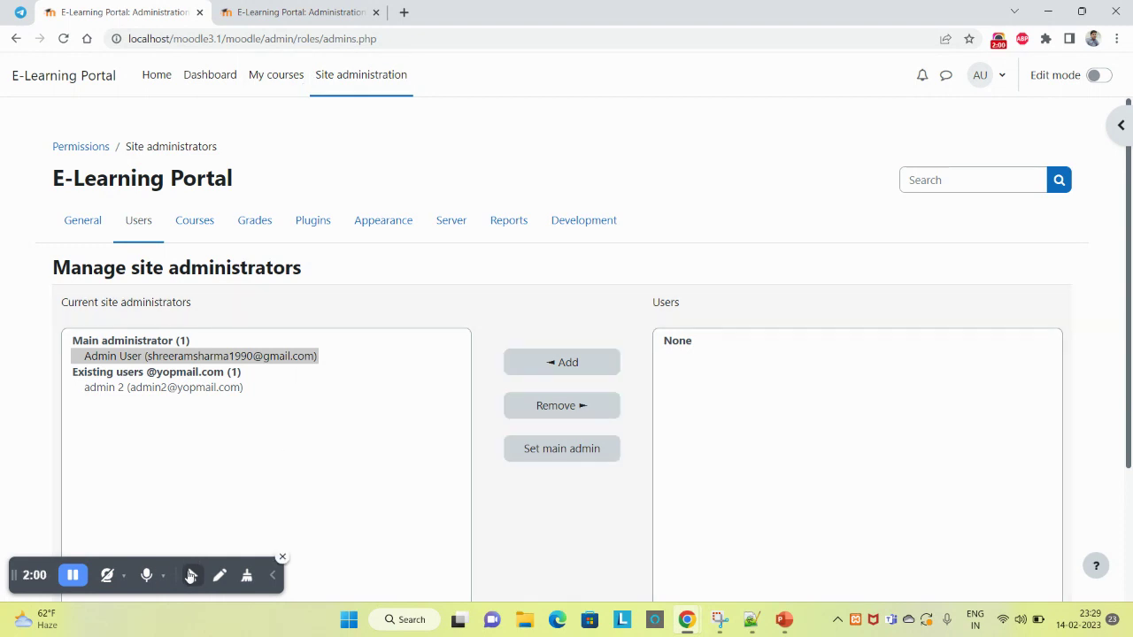
pyautogui.click(191, 575)
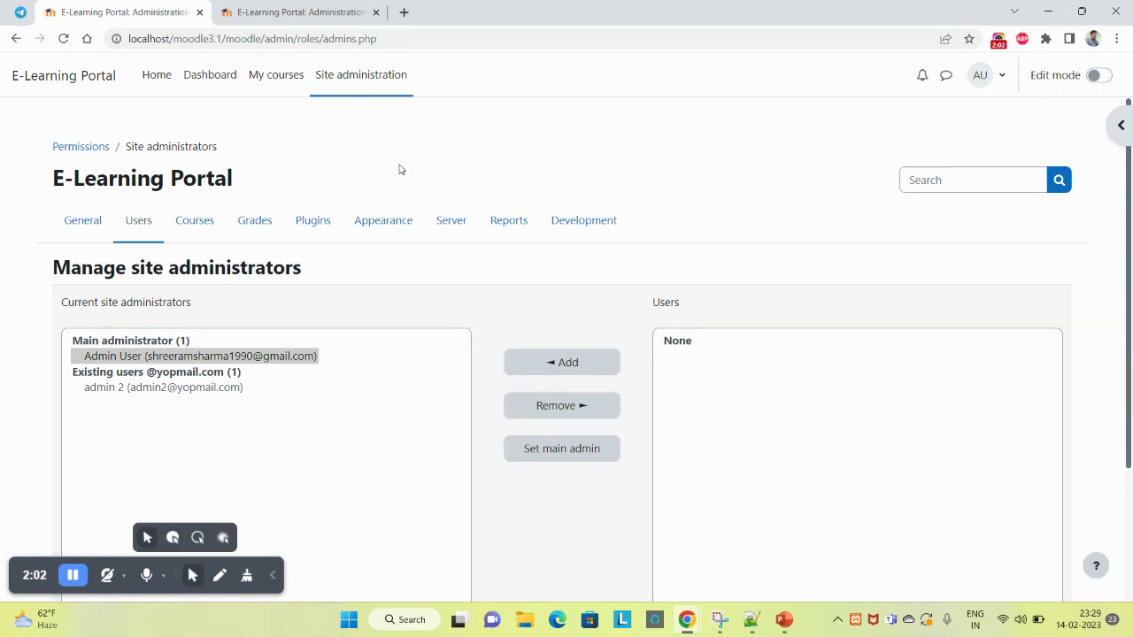
pyautogui.click(173, 537)
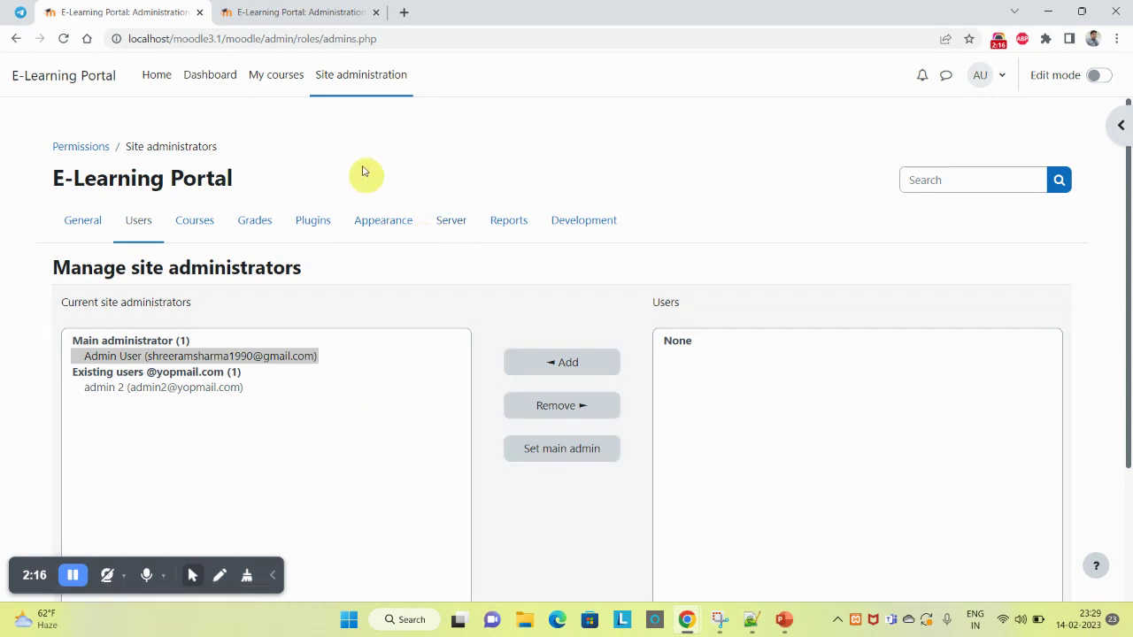
# Open Site administration and examine the General settings categories, from Analytics through Security to MoodleNet
pyautogui.click(358, 95)
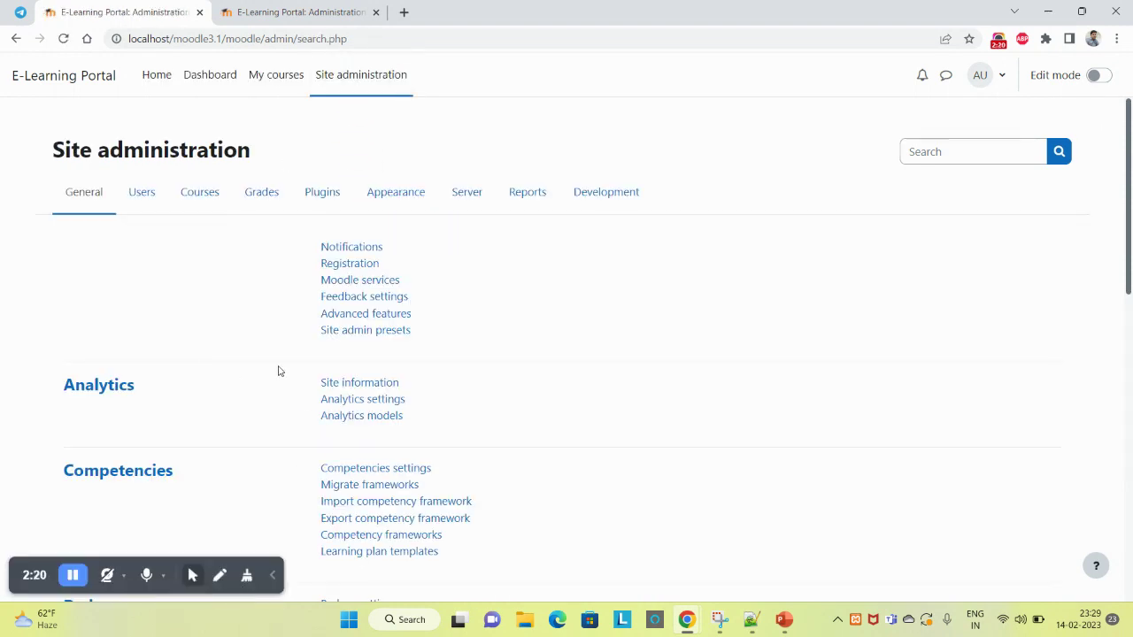
pyautogui.scroll(-1, 301, 358)
pyautogui.scroll(-8, 307, 354)
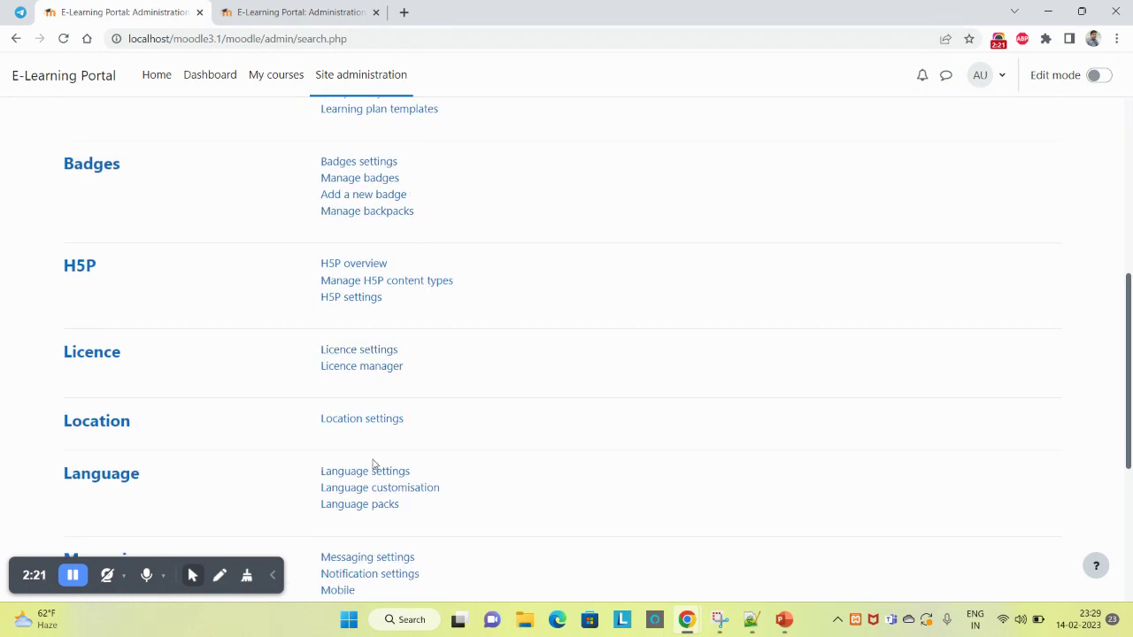
pyautogui.scroll(10, 365, 508)
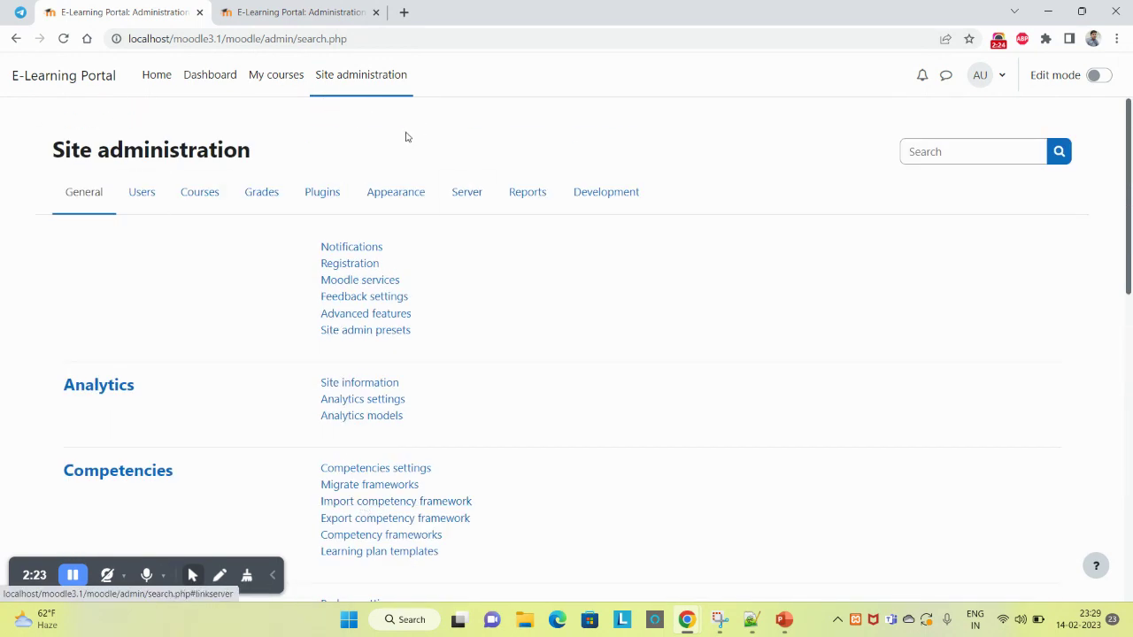
pyautogui.scroll(-12, 329, 354)
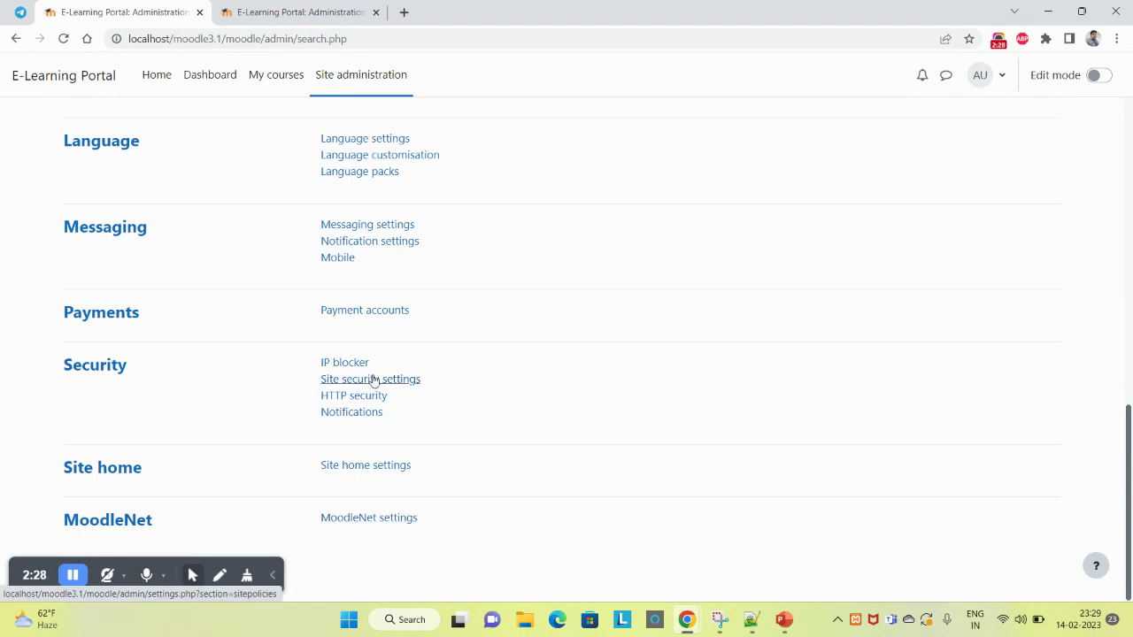
pyautogui.scroll(10, 372, 380)
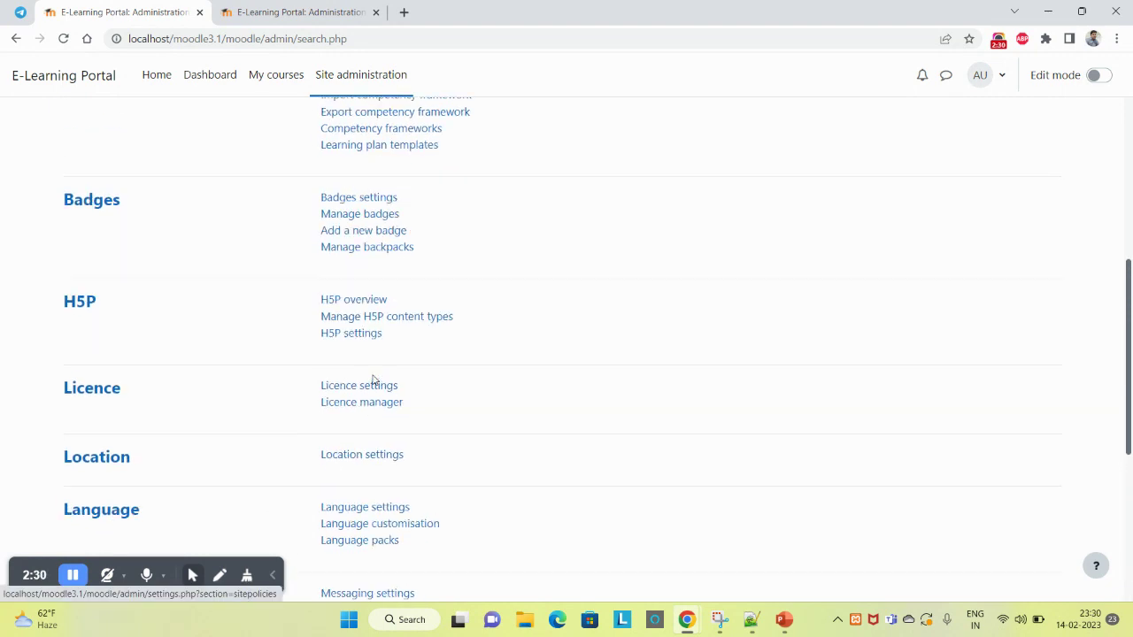
pyautogui.scroll(2, 372, 381)
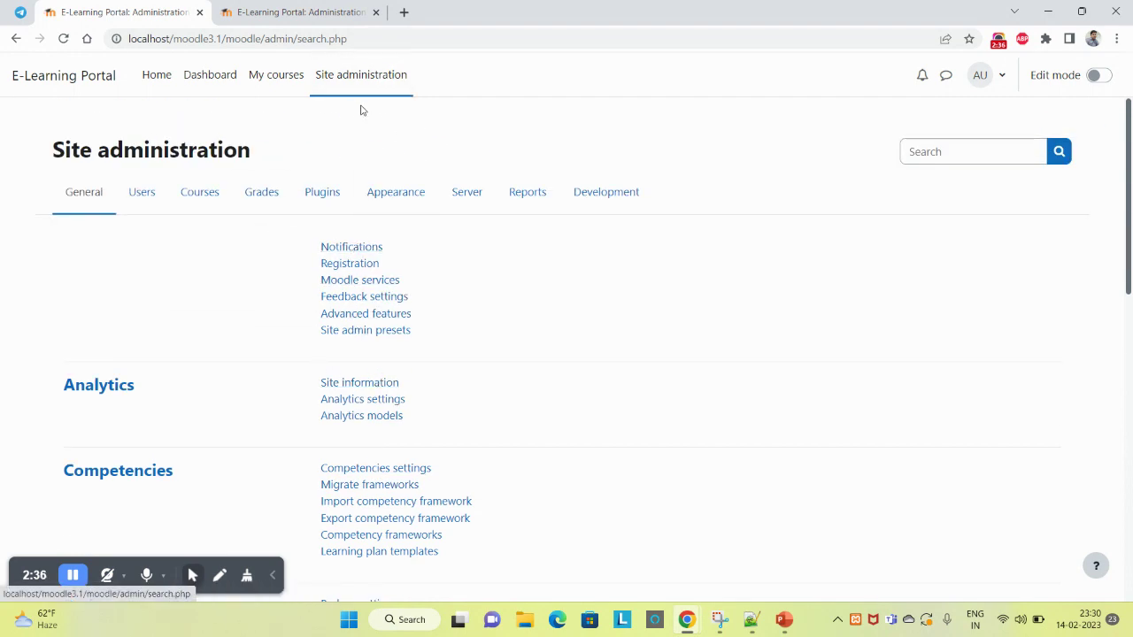
pyautogui.scroll(-2, 390, 469)
pyautogui.scroll(-5, 390, 476)
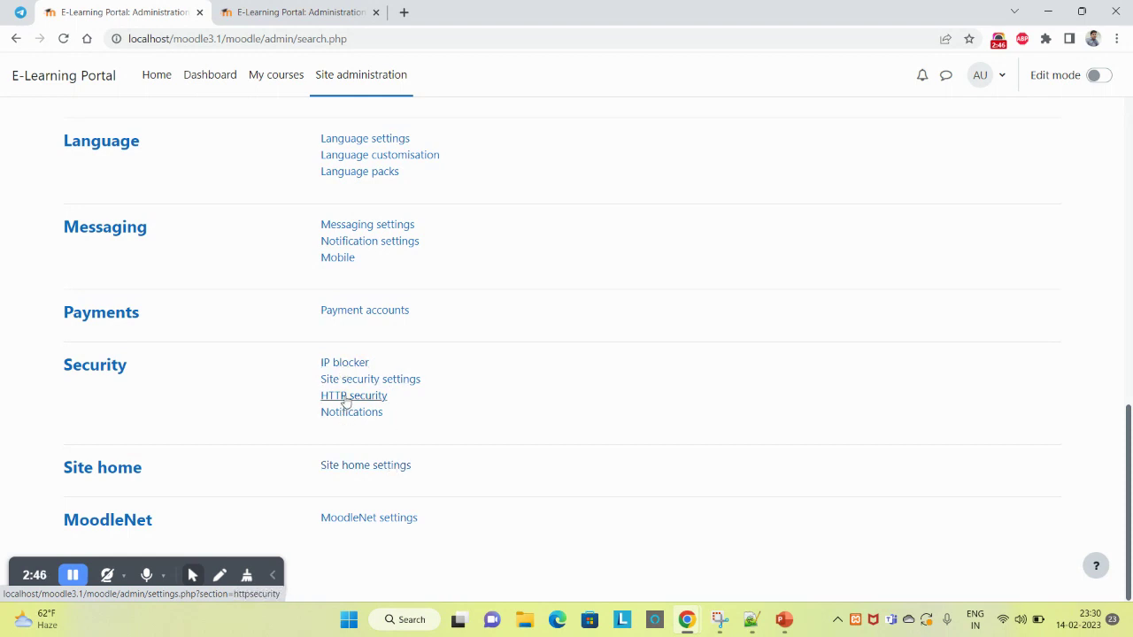
pyautogui.scroll(6, 360, 312)
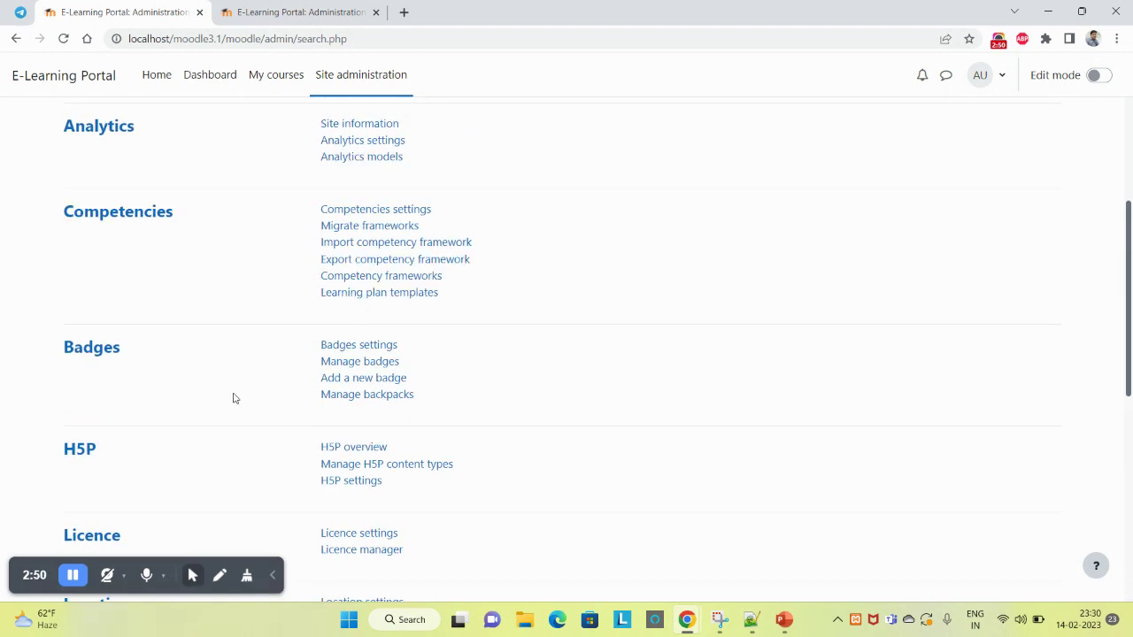
pyautogui.scroll(-3, 324, 367)
pyautogui.scroll(6, 375, 369)
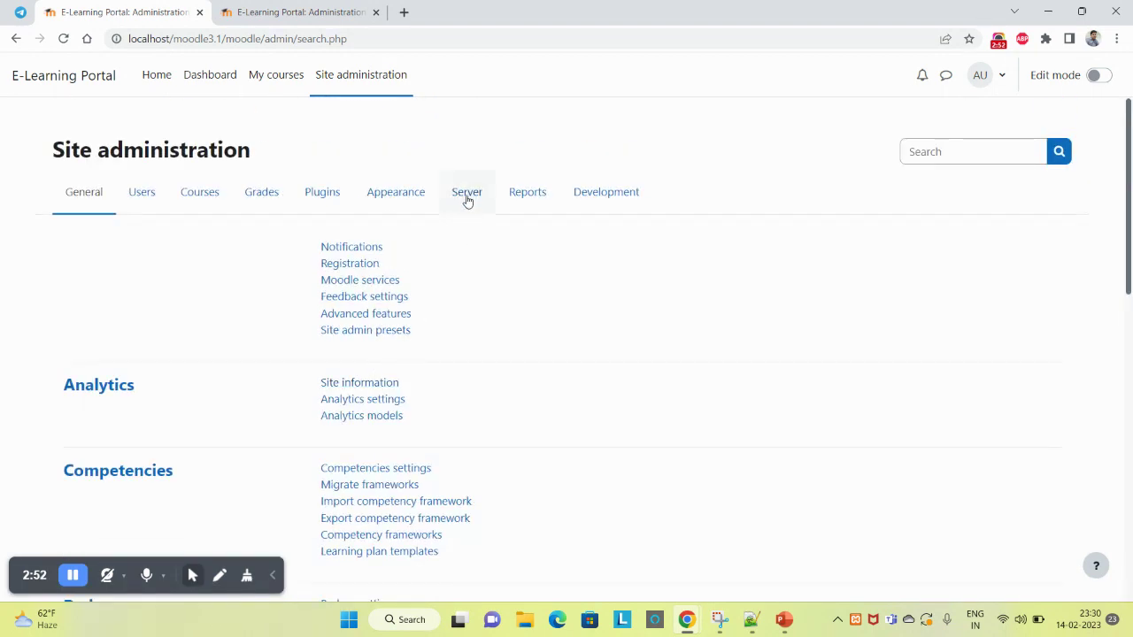
# Review the Server settings of the site administration, including the Tasks and Email sections
pyautogui.click(466, 196)
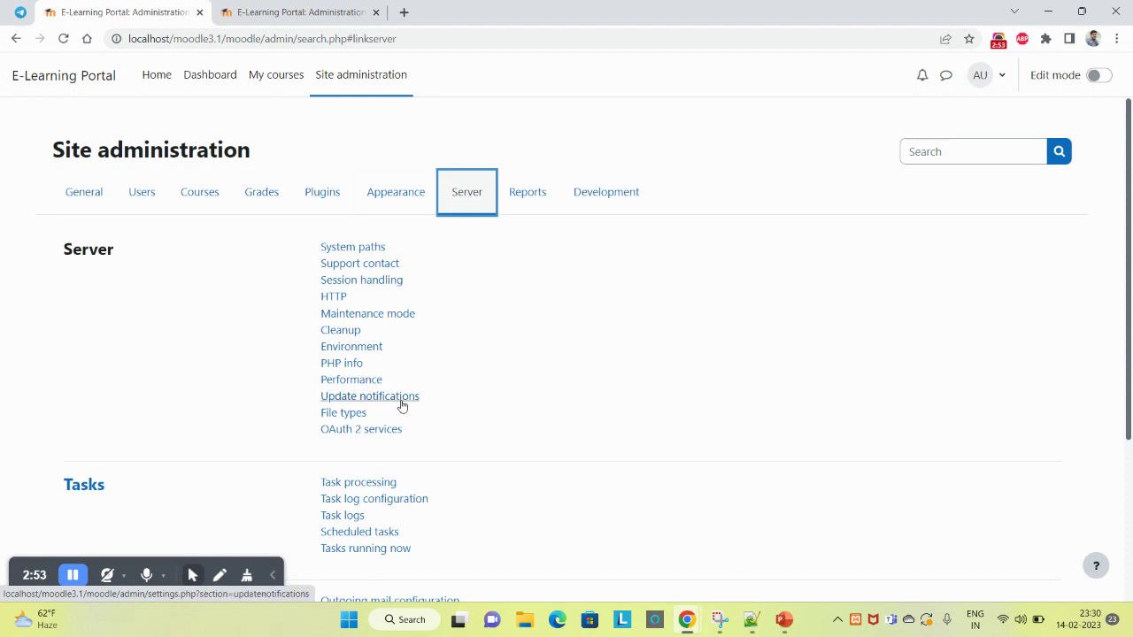
pyautogui.scroll(-2, 399, 404)
pyautogui.scroll(2, 397, 404)
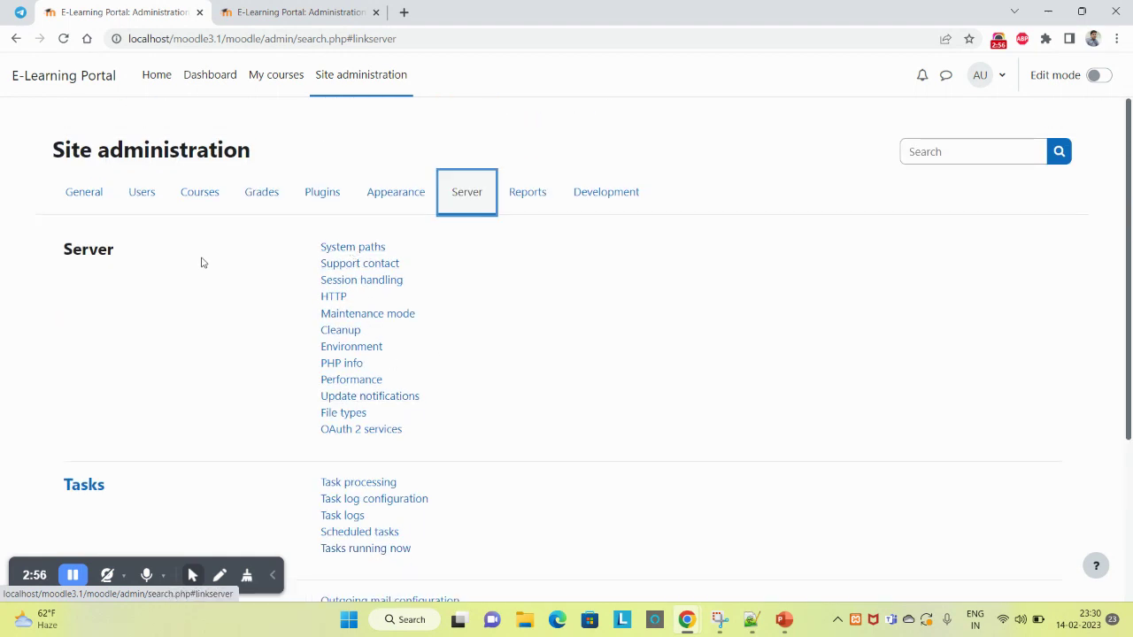
pyautogui.scroll(-1, 475, 512)
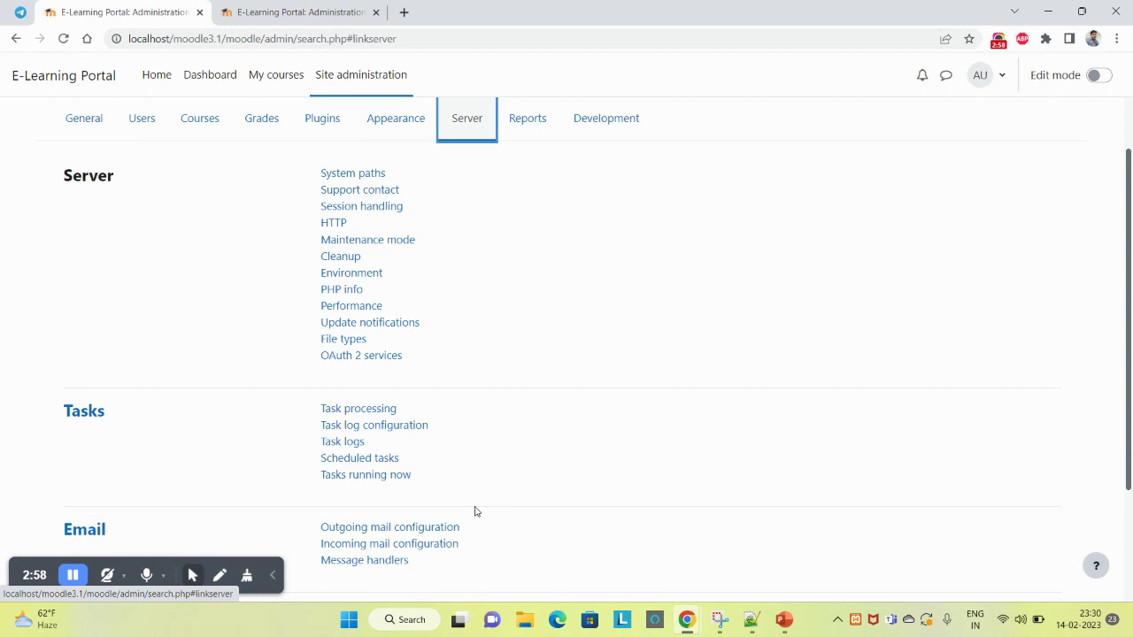
pyautogui.scroll(-2, 474, 512)
pyautogui.scroll(3, 474, 512)
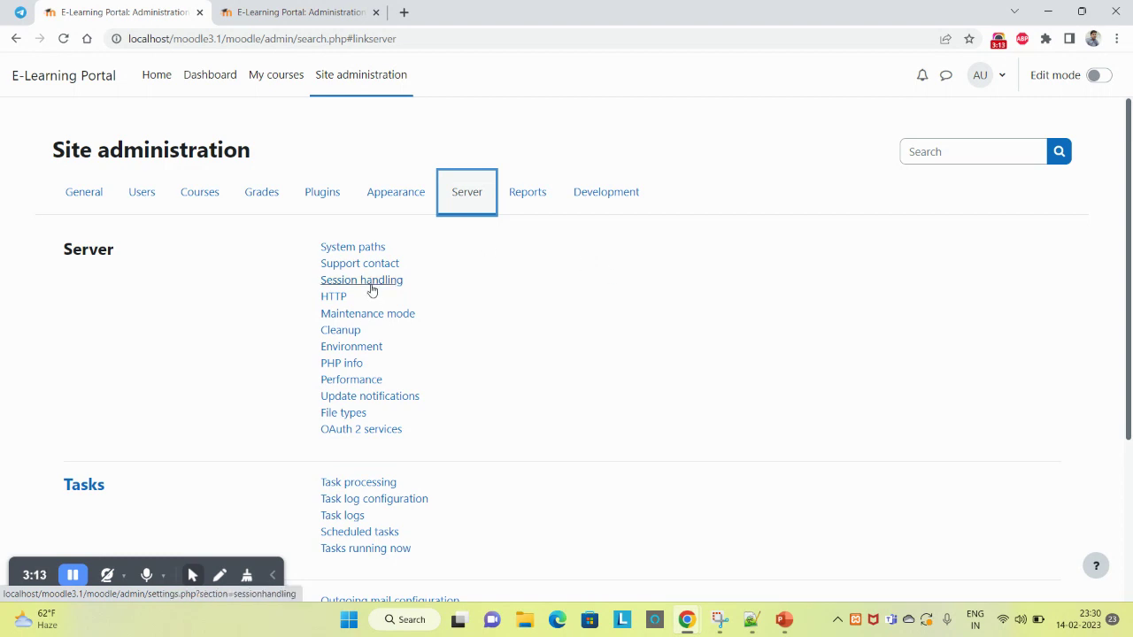
# Open Define roles from the Users permissions and check the list of roles for an administrator role
pyautogui.click(145, 200)
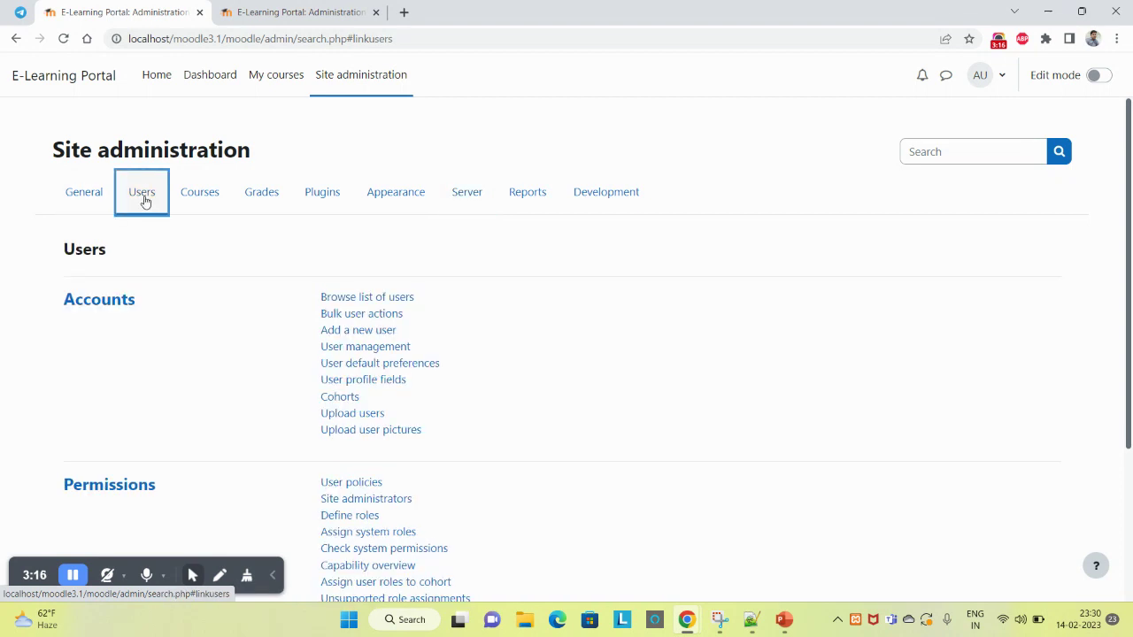
pyautogui.scroll(-3, 384, 332)
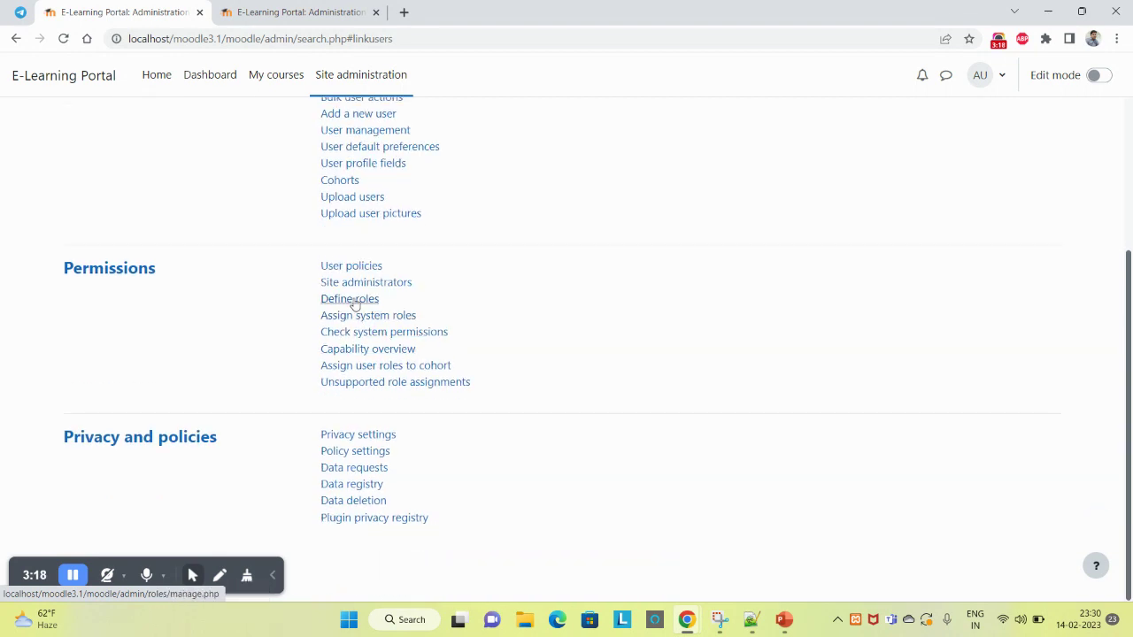
pyautogui.click(354, 301)
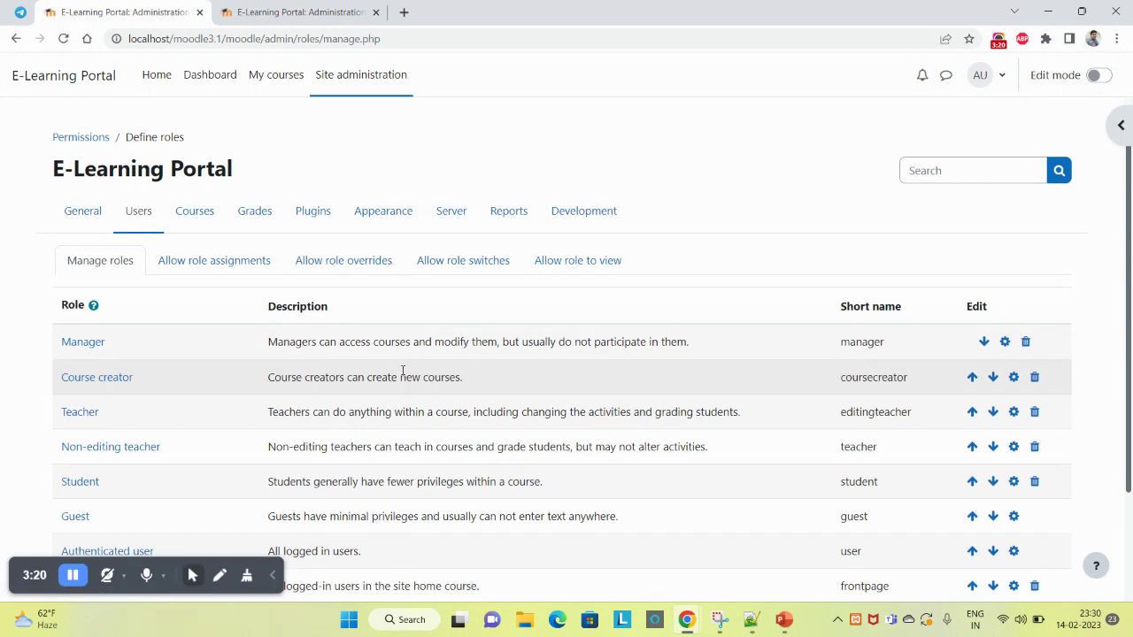
pyautogui.scroll(-3, 402, 372)
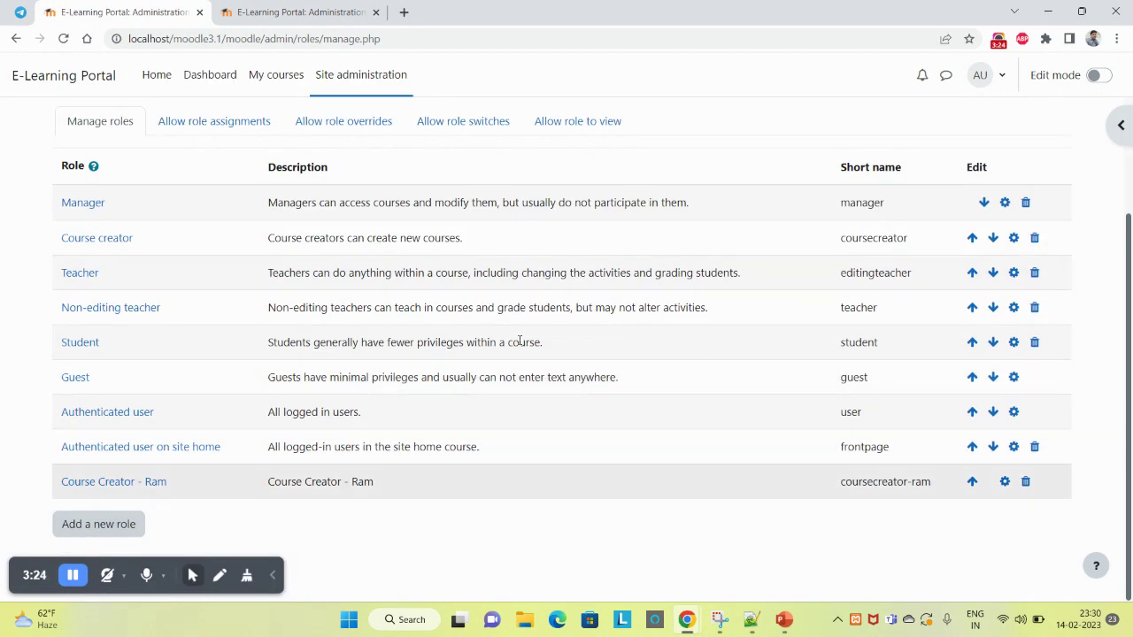
pyautogui.scroll(3, 324, 293)
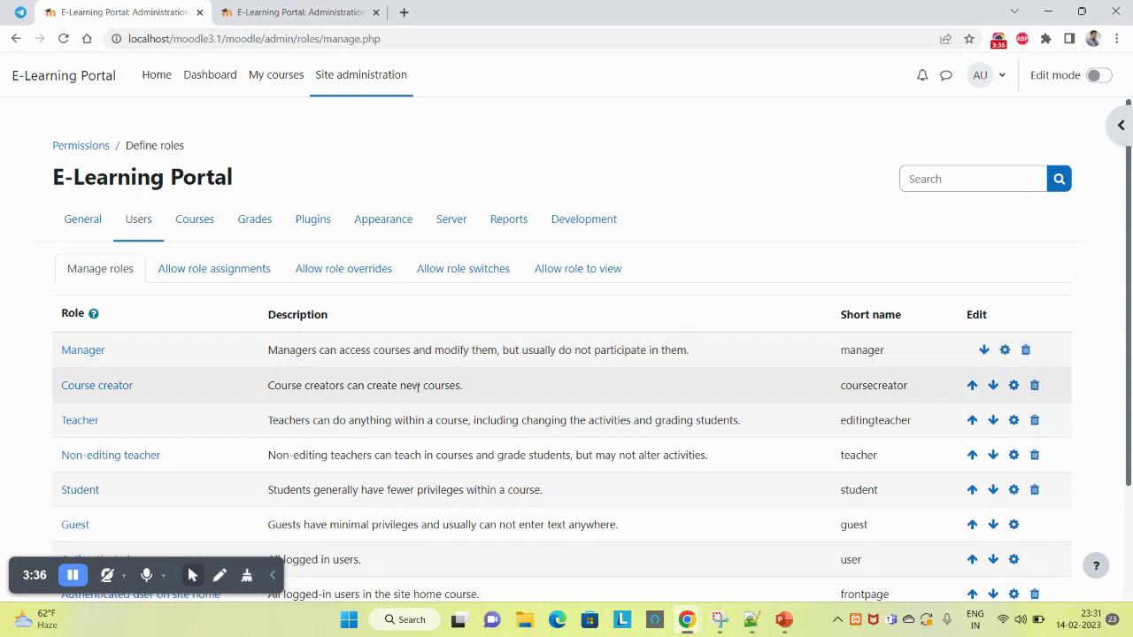
pyautogui.scroll(-2, 442, 350)
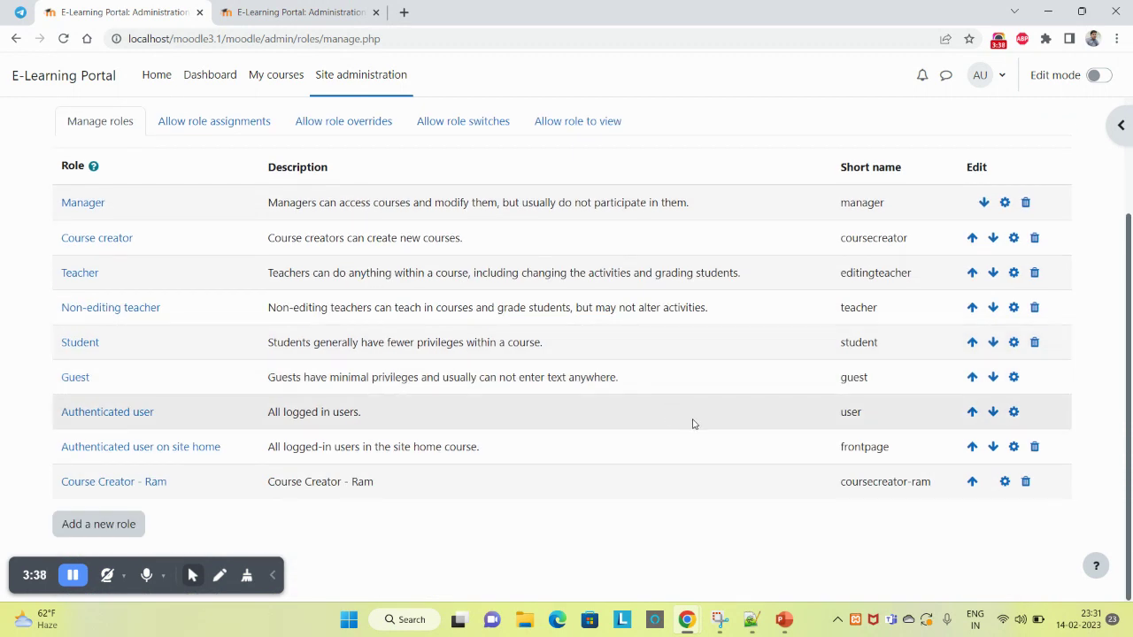
pyautogui.scroll(2, 693, 424)
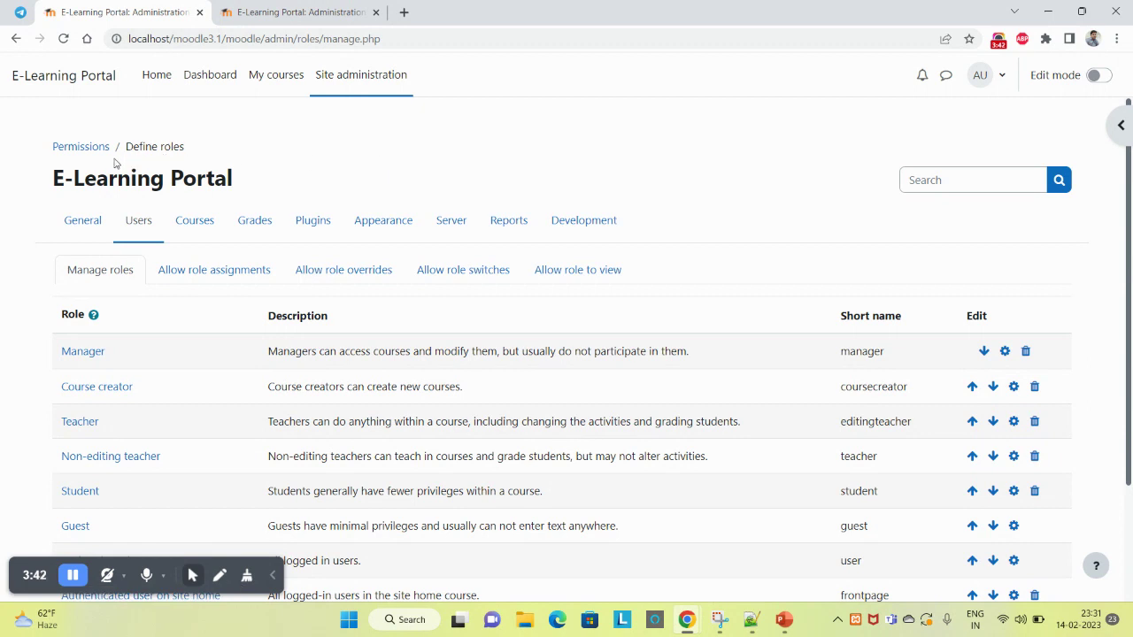
pyautogui.moveTo(186, 148); pyautogui.dragTo(161, 147)
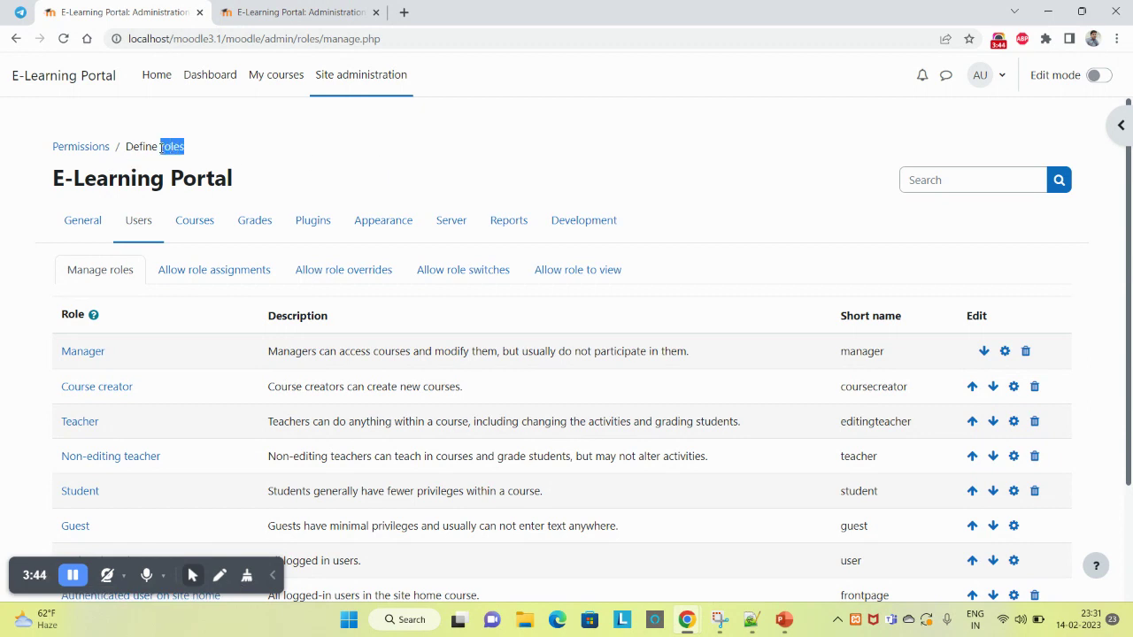